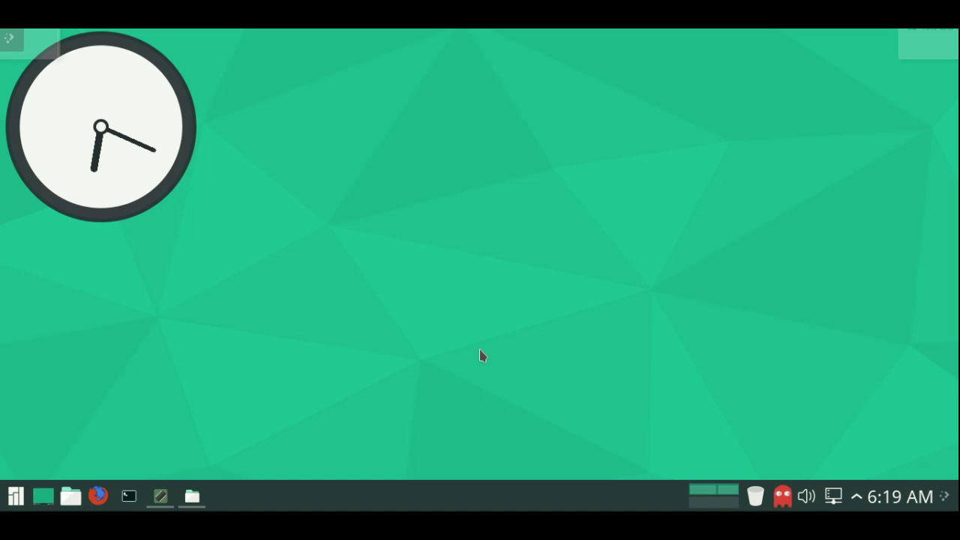
Restore the KInfoCenter and Dolphin windows and arrange them side by side on the desktop
click(6, 36)
click(33, 72)
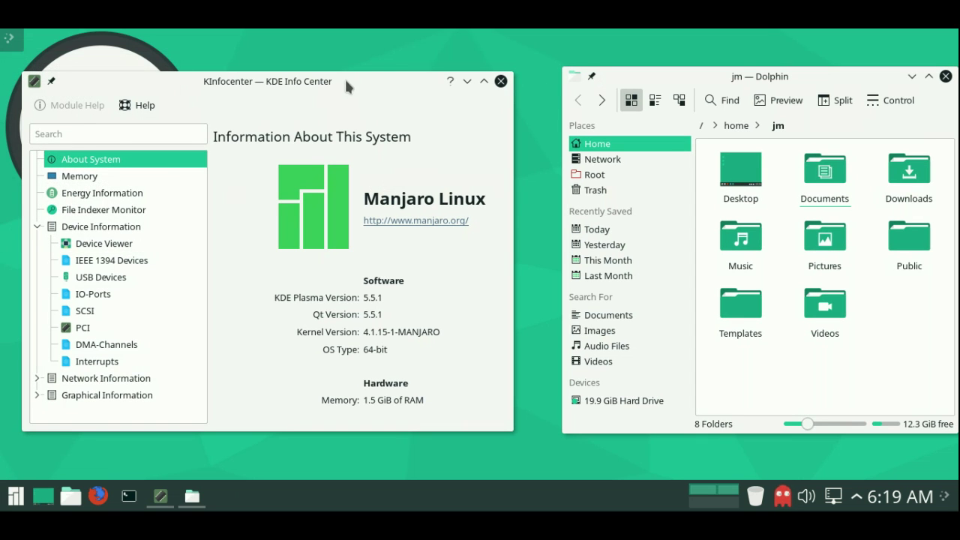
mouse_move(344, 78)
mouse_down()
mouse_move(354, 83)
mouse_move(355, 72)
mouse_up()
drag(634, 77, 622, 72)
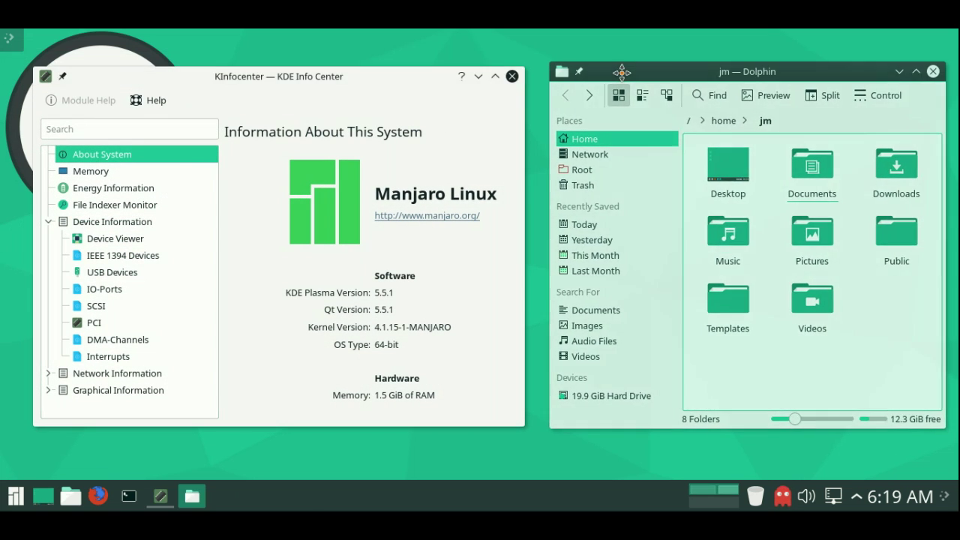
click(15, 497)
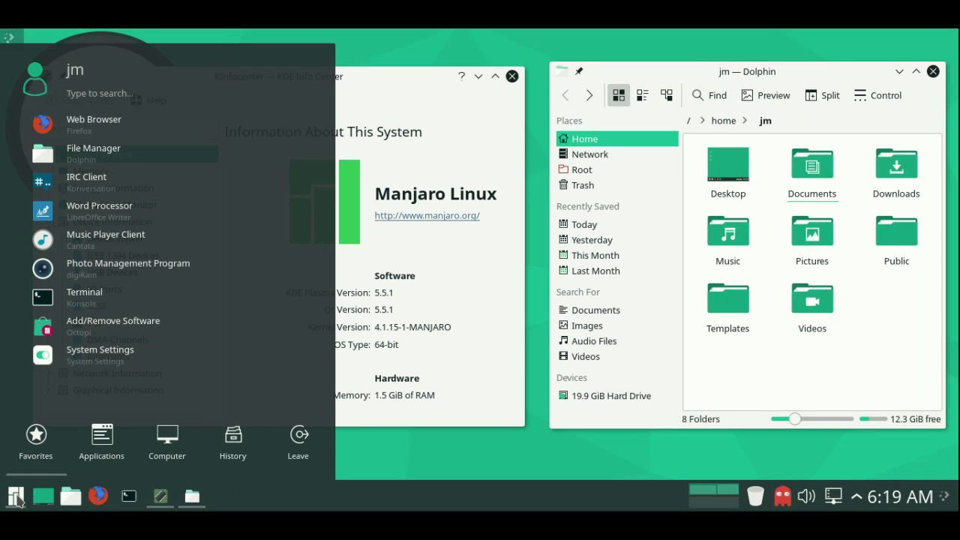
click(15, 496)
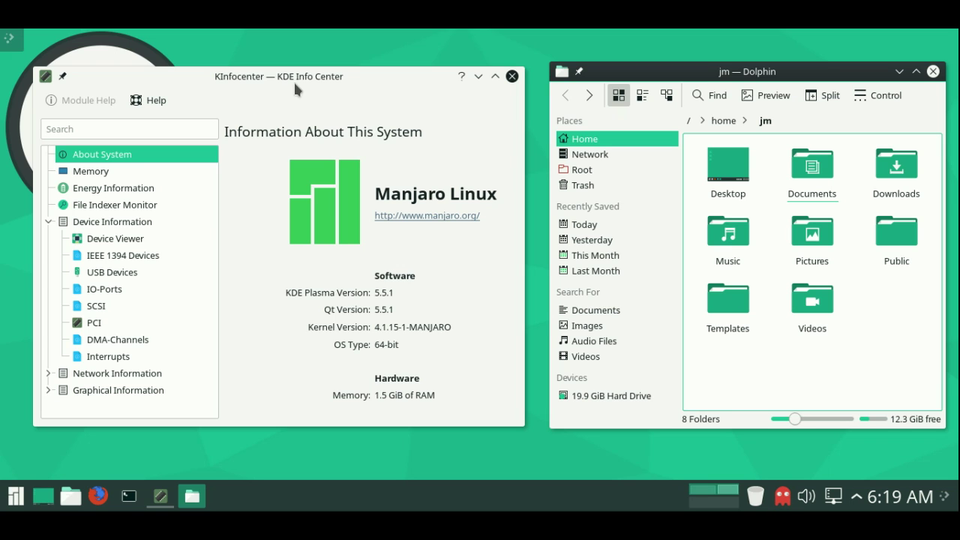
drag(759, 78, 785, 83)
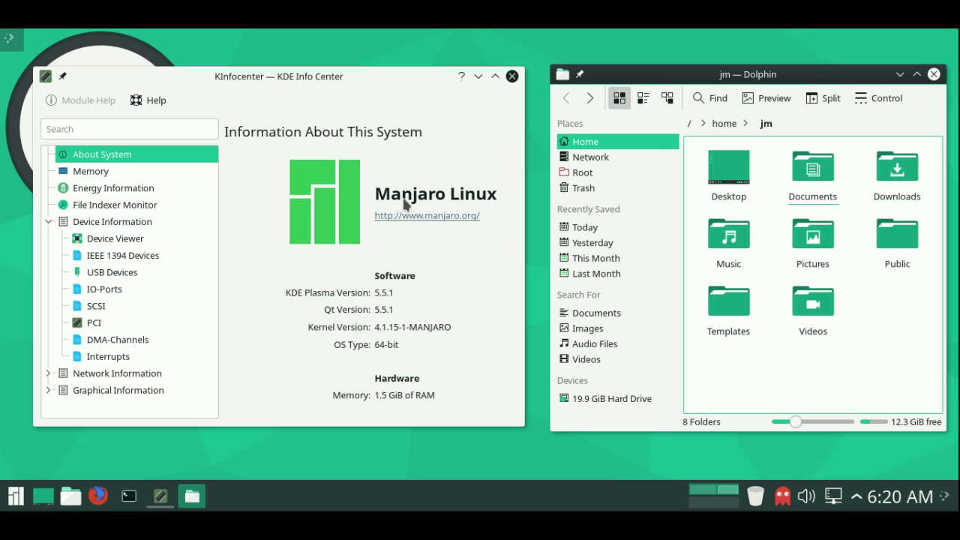
click(388, 343)
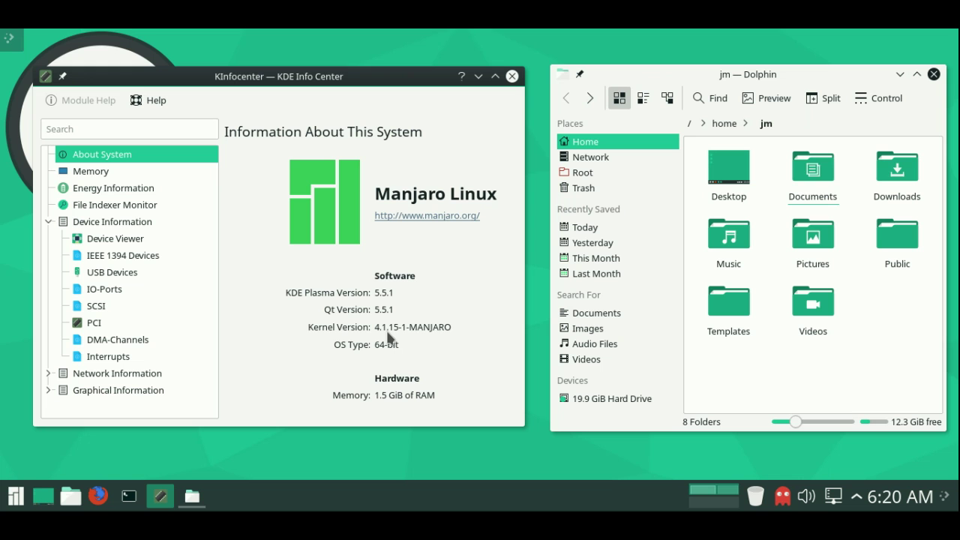
drag(668, 66, 657, 66)
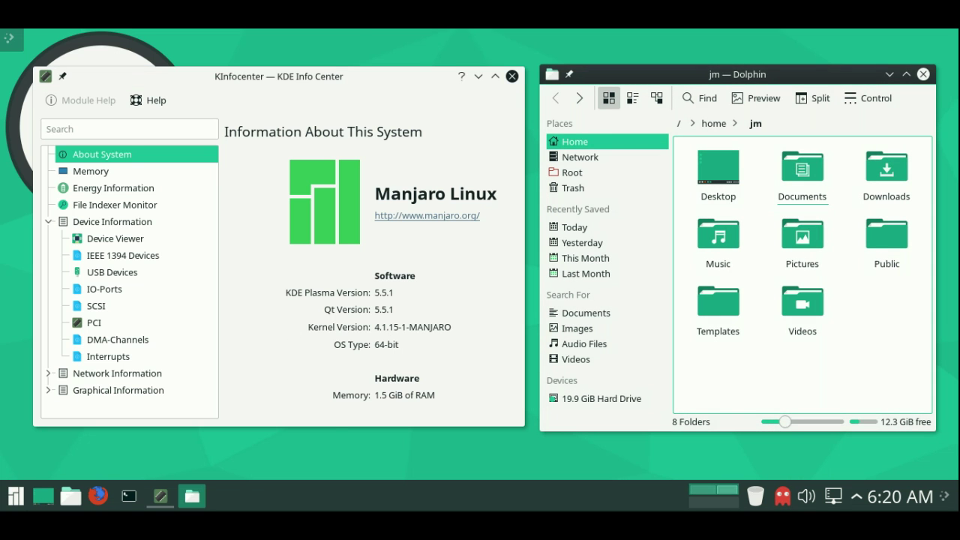
click(16, 496)
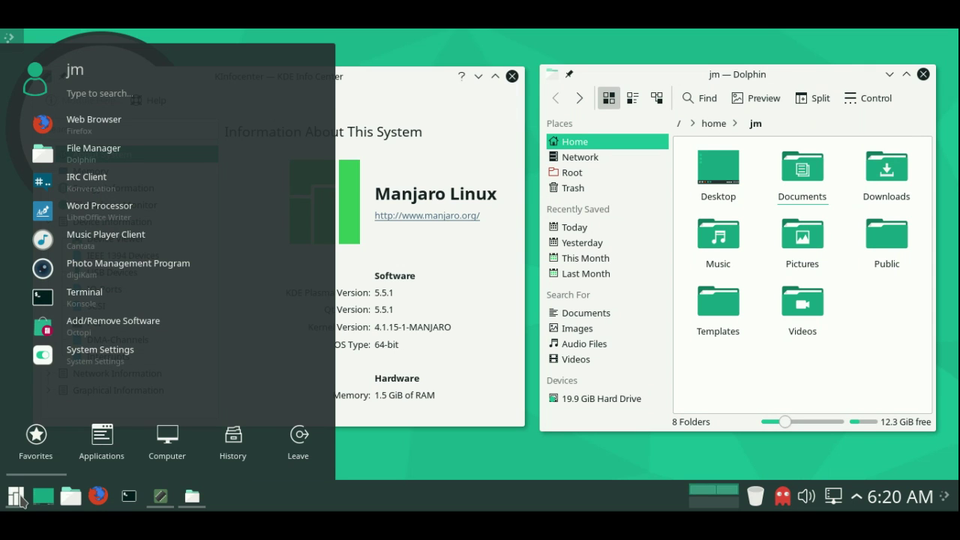
click(450, 478)
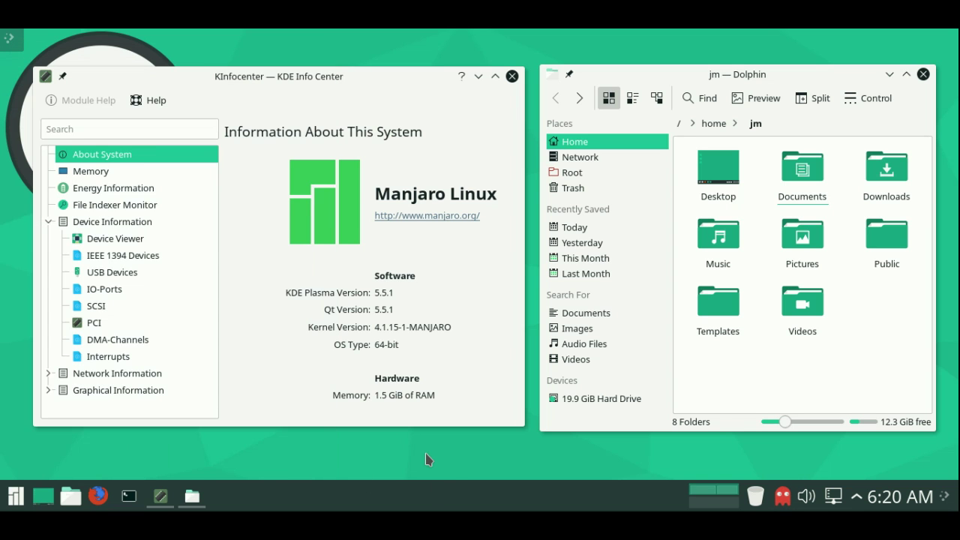
Browse the Office category of installed applications in the application launcher, then dismiss the launcher
click(15, 497)
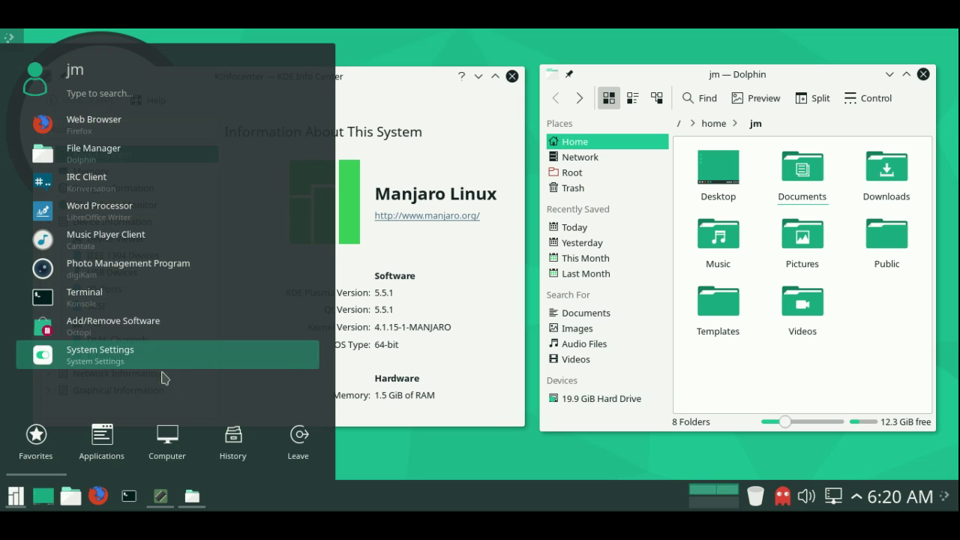
click(123, 438)
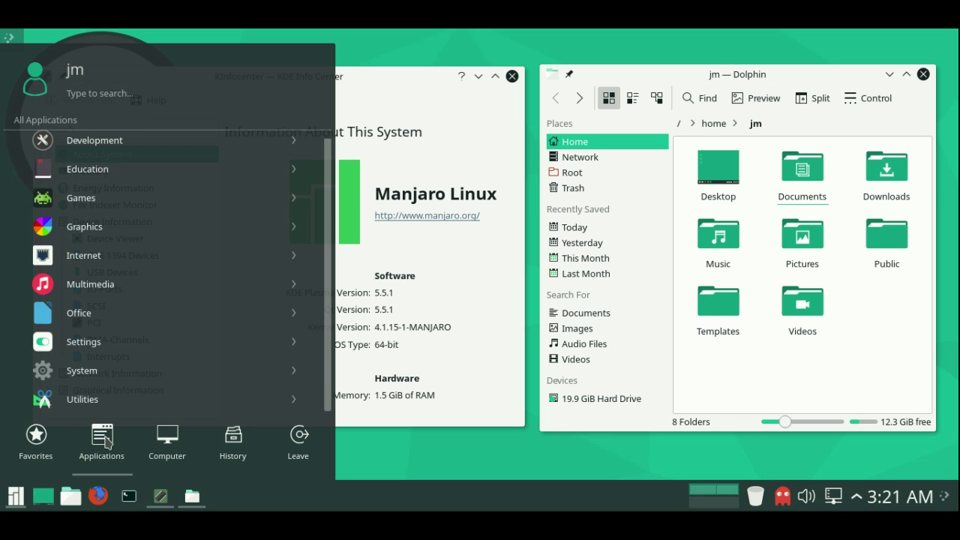
click(83, 314)
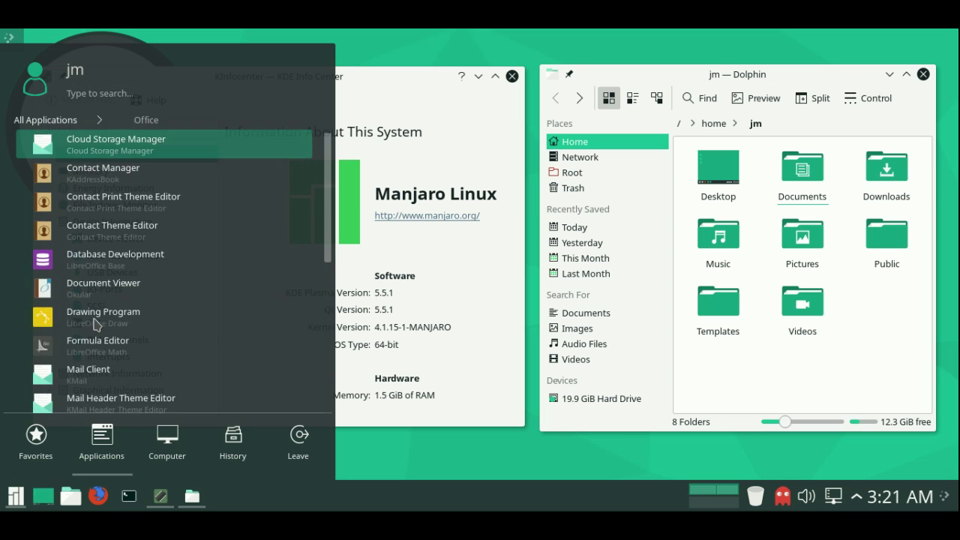
scroll(117, 298, down, 2)
scroll(113, 315, down, 1)
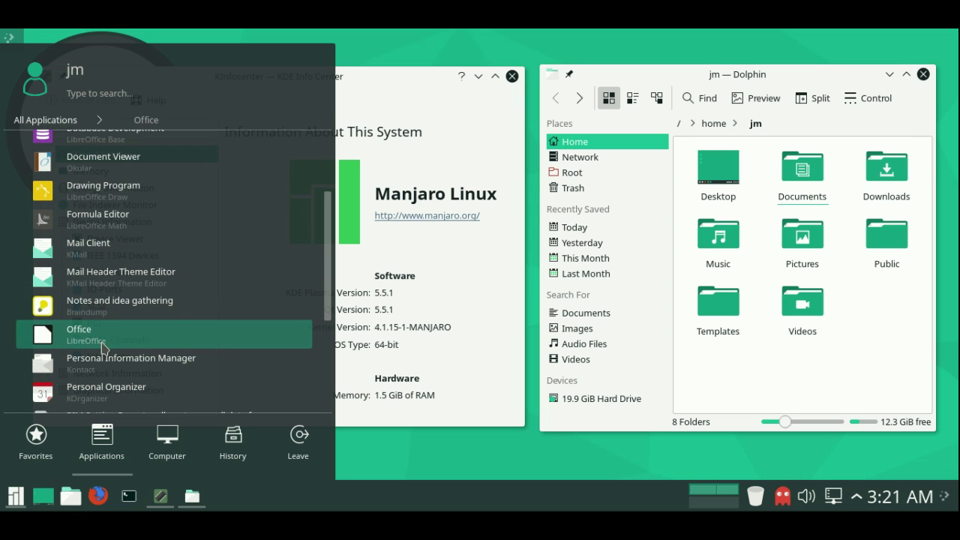
scroll(113, 417, down, 1)
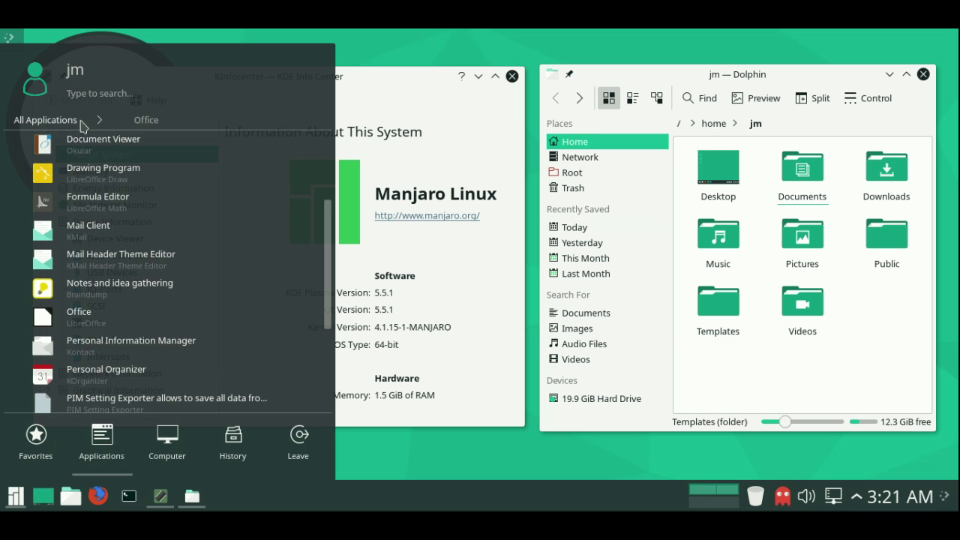
click(567, 455)
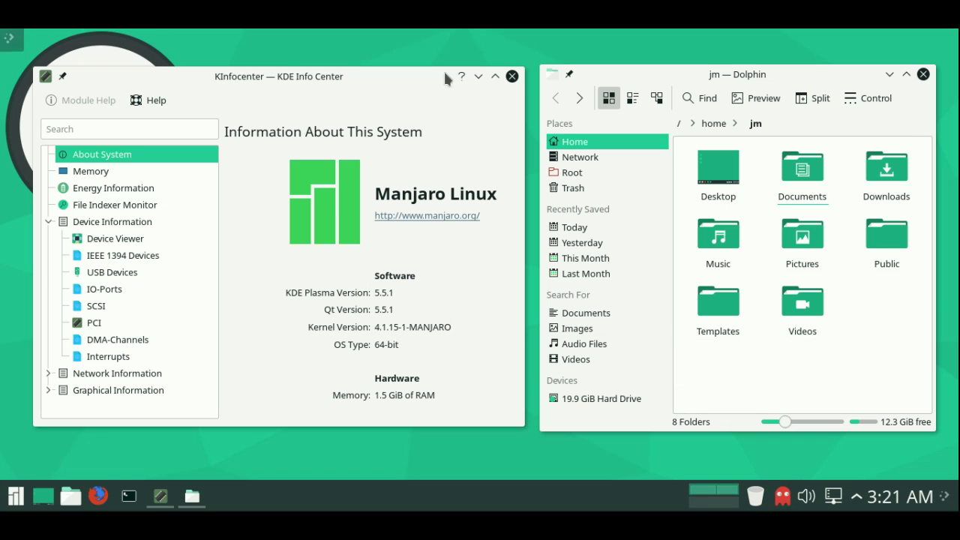
Close the KInfoCenter and Dolphin windows, and open a terminal window placed near the middle of the desktop
click(511, 76)
click(890, 74)
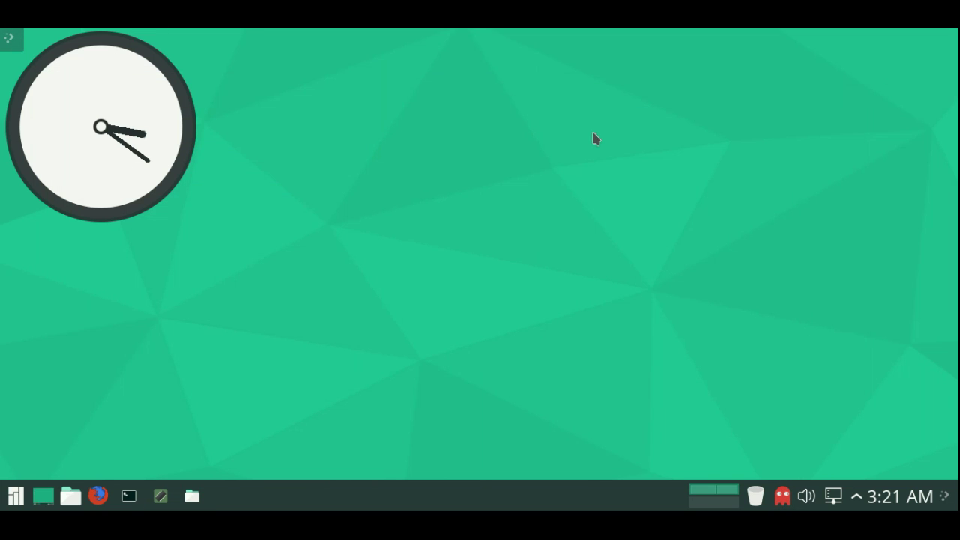
click(140, 496)
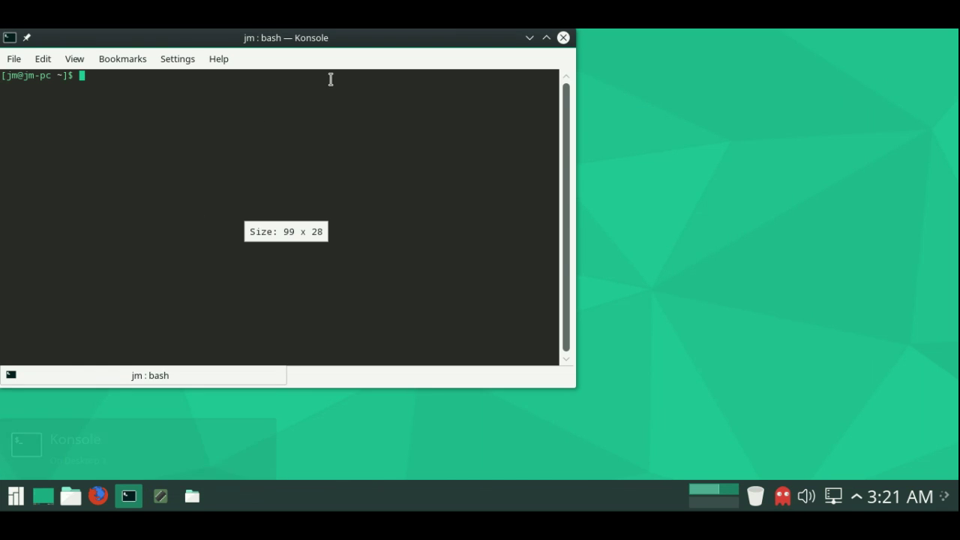
drag(314, 45, 532, 107)
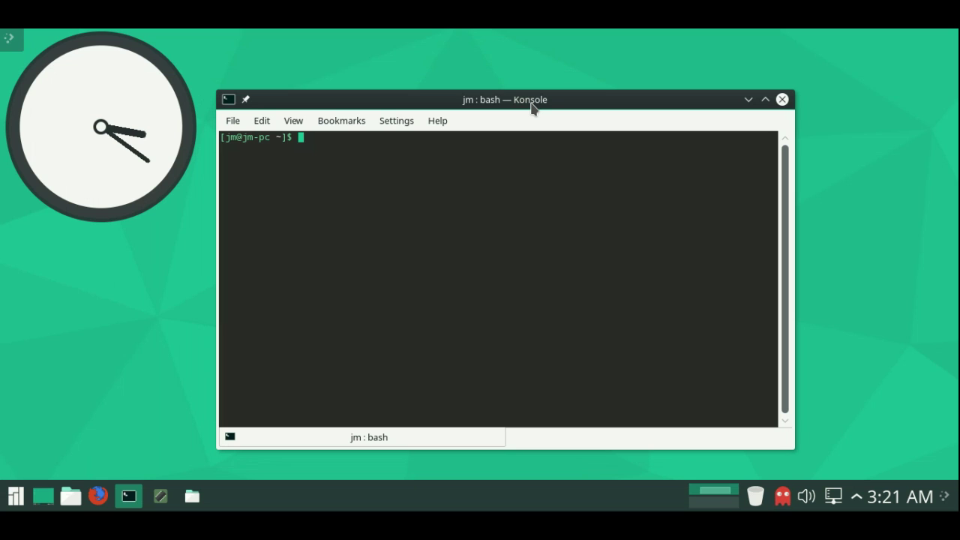
Try to install GIMP by running "sudo pacmac -S gimp" in the terminal, entering the account password
text(sudo)
key(BackSpace)
key(BackSpace)
key(BackSpace)
text(do pacmac -S)
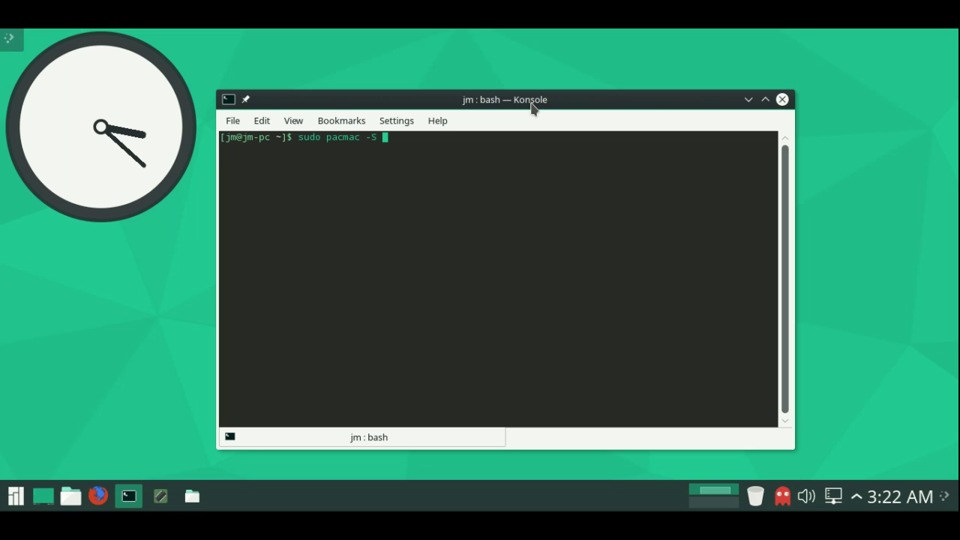
text(gimp)
key(Return)
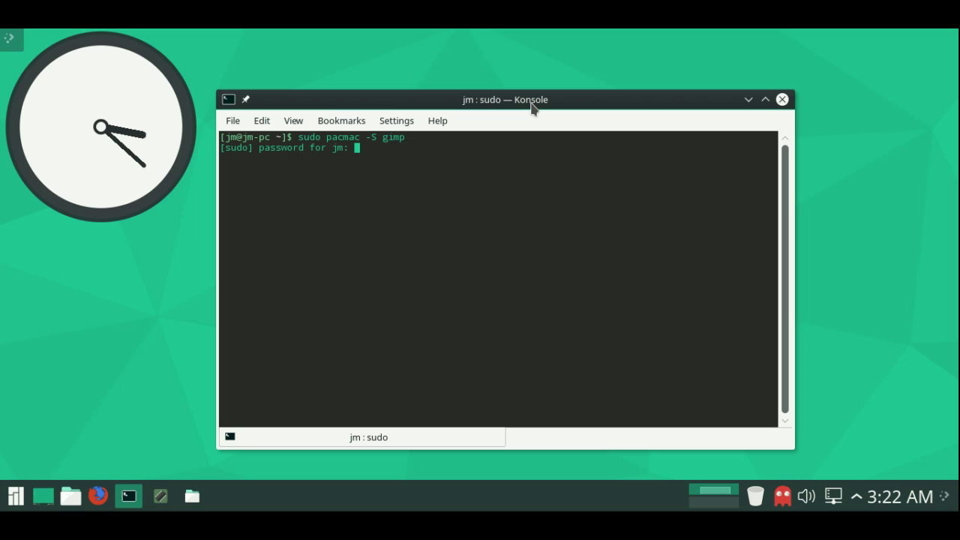
key(Return)
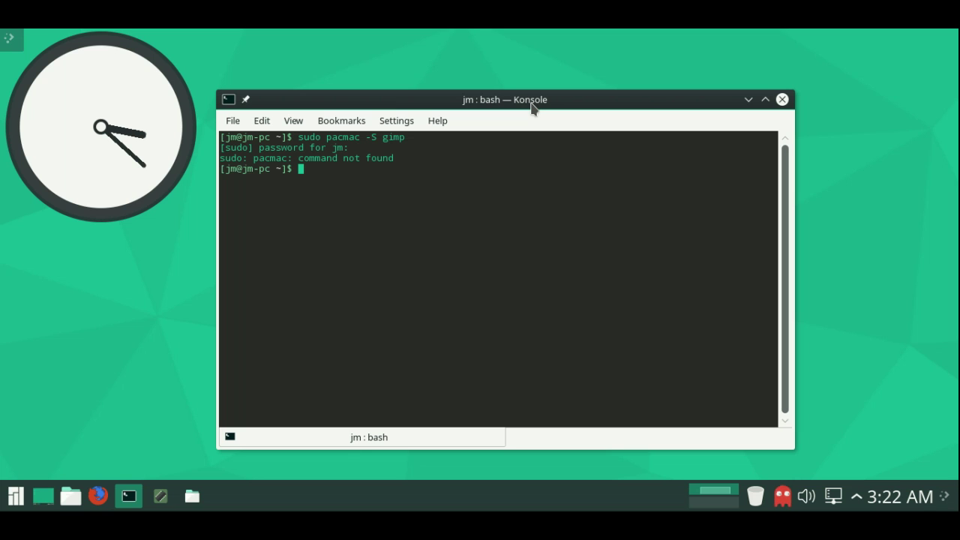
Correct the previous command to "sudo pacman -S gimp", run it and agree to proceed with the installation
key(Up)
key(Left)
key(Left)
key(Left)
key(Left)
key(Left)
key(Left)
key(Left)
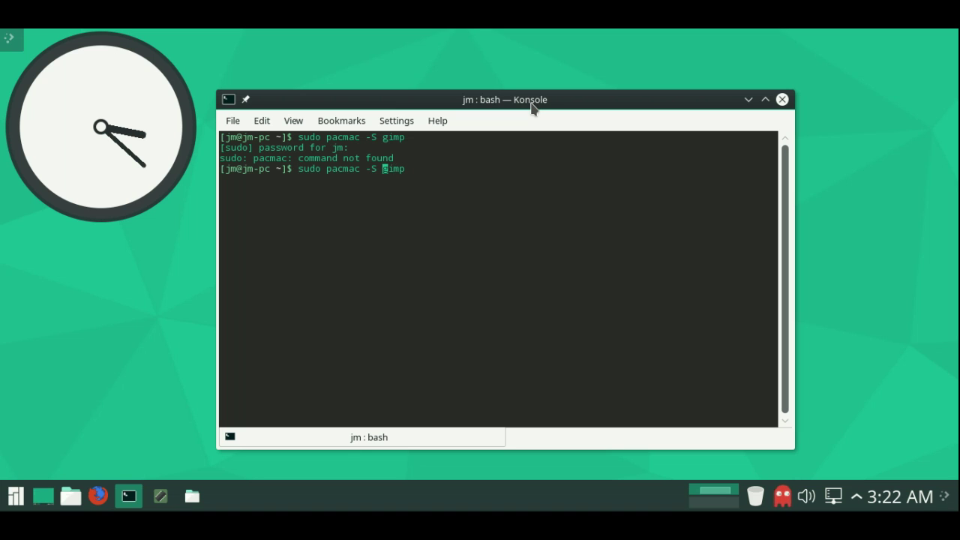
key(BackSpace)
text(n)
key(Return)
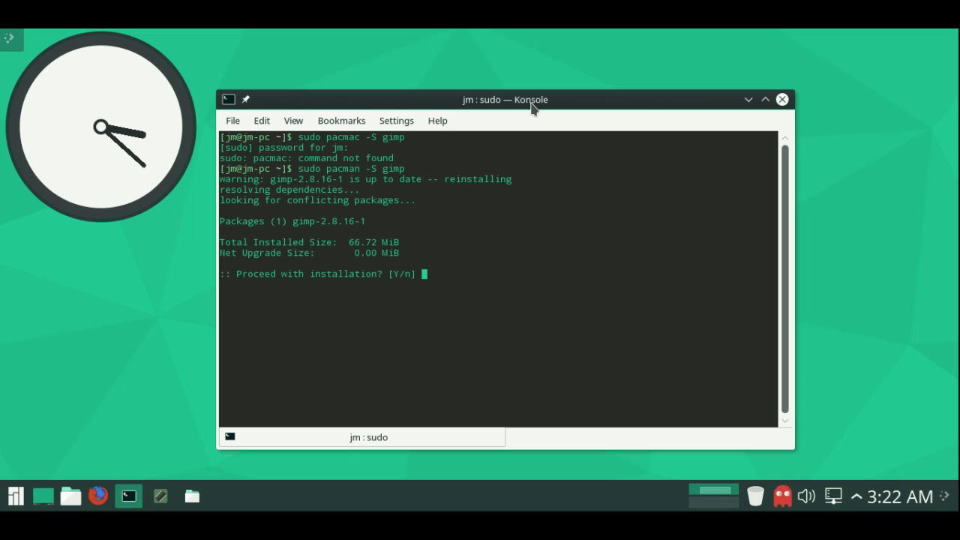
text(y)
key(Return)
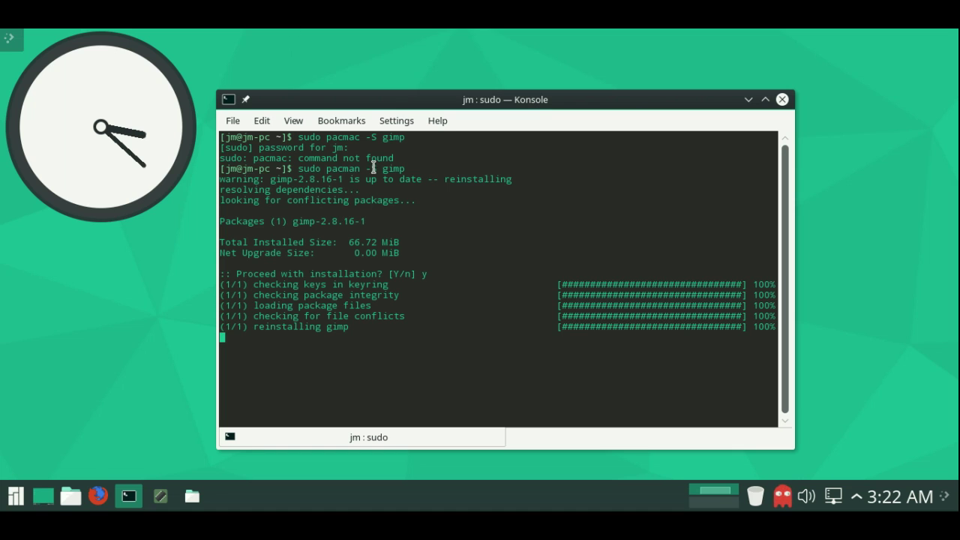
drag(371, 168, 375, 170)
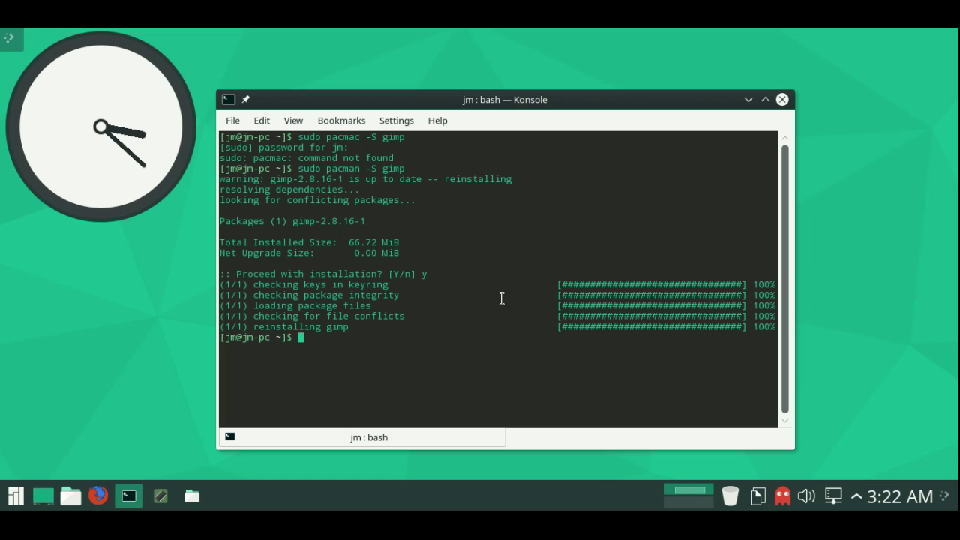
Shift the terminal window slightly, and launch KInfoCenter by searching the application launcher for "kinfo"
drag(555, 98, 540, 86)
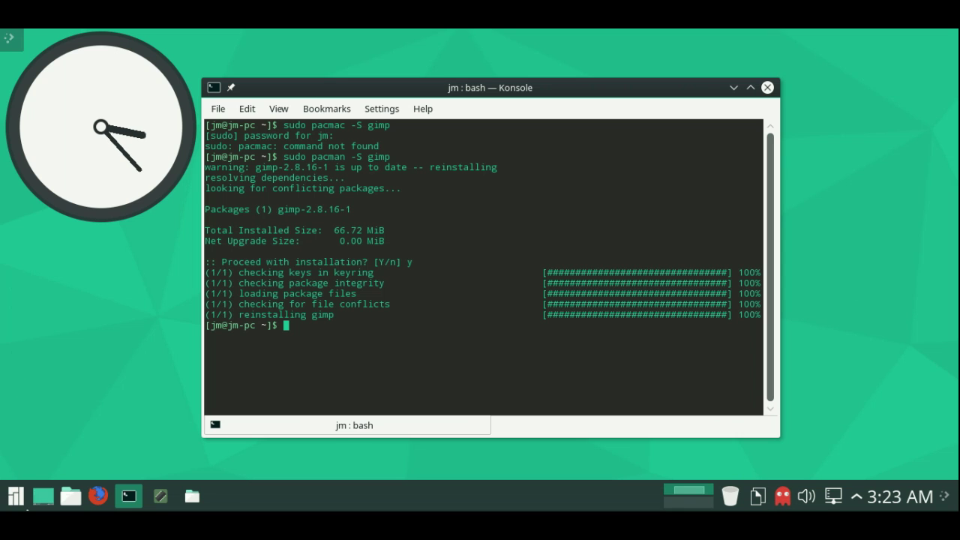
click(16, 497)
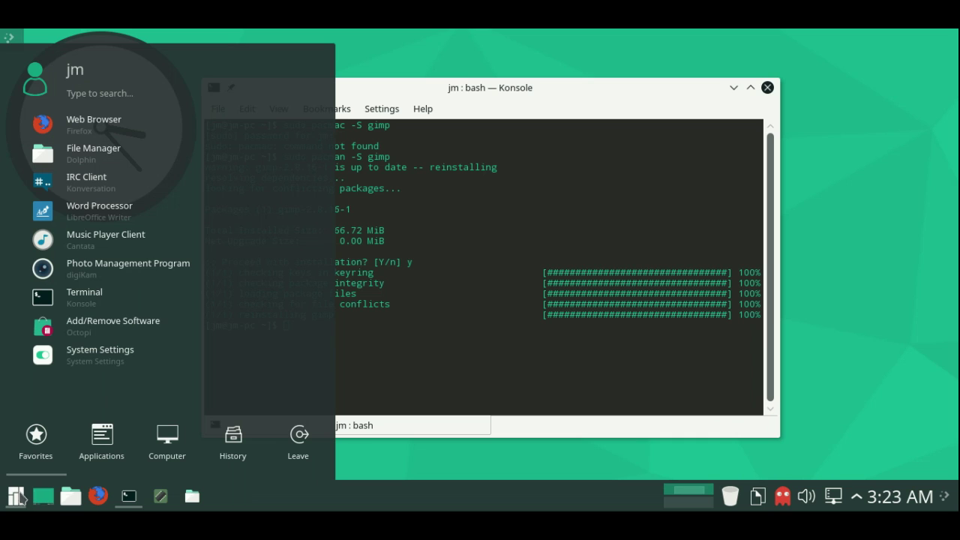
click(108, 96)
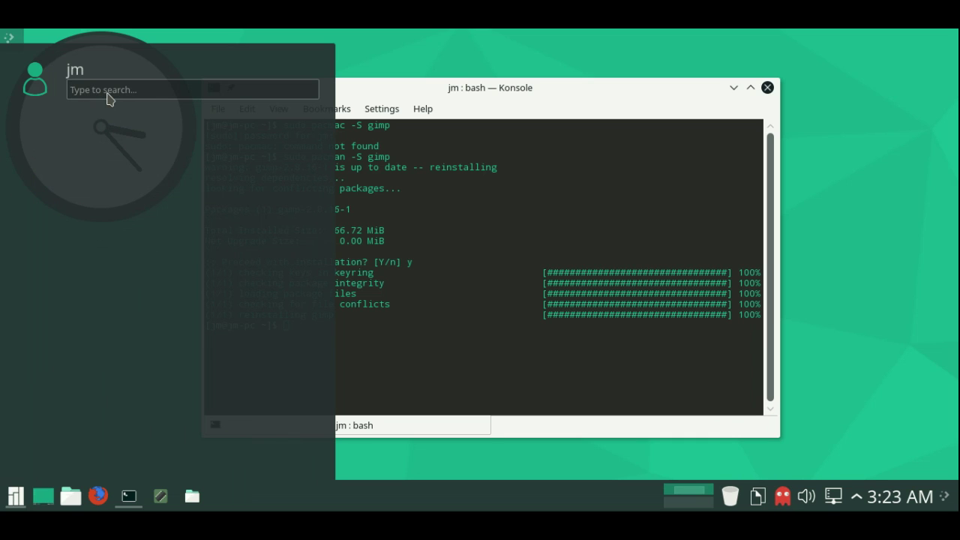
text(kinfo)
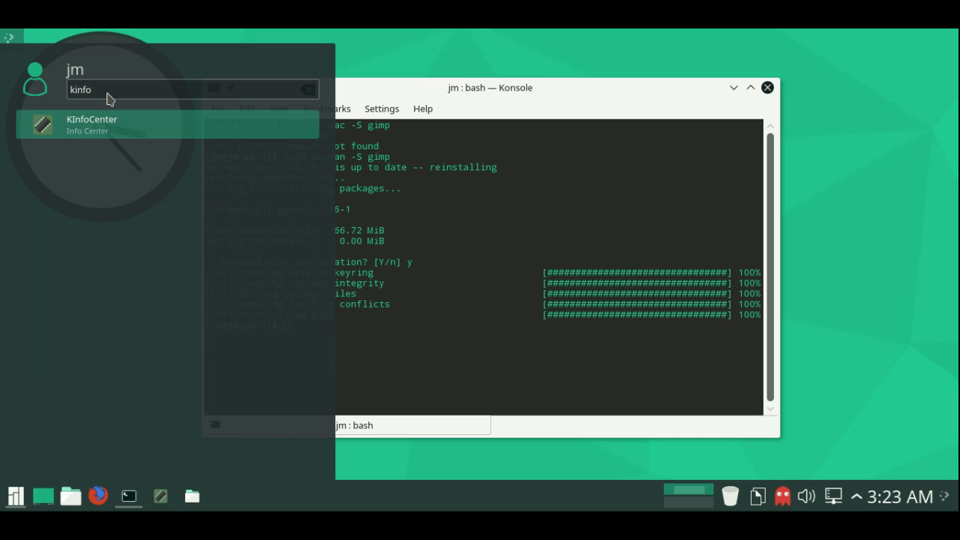
key(Return)
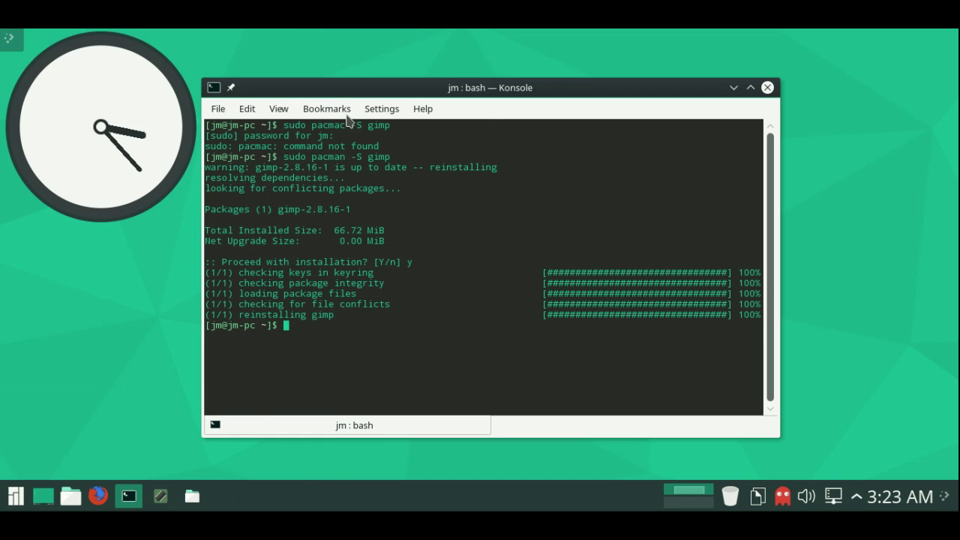